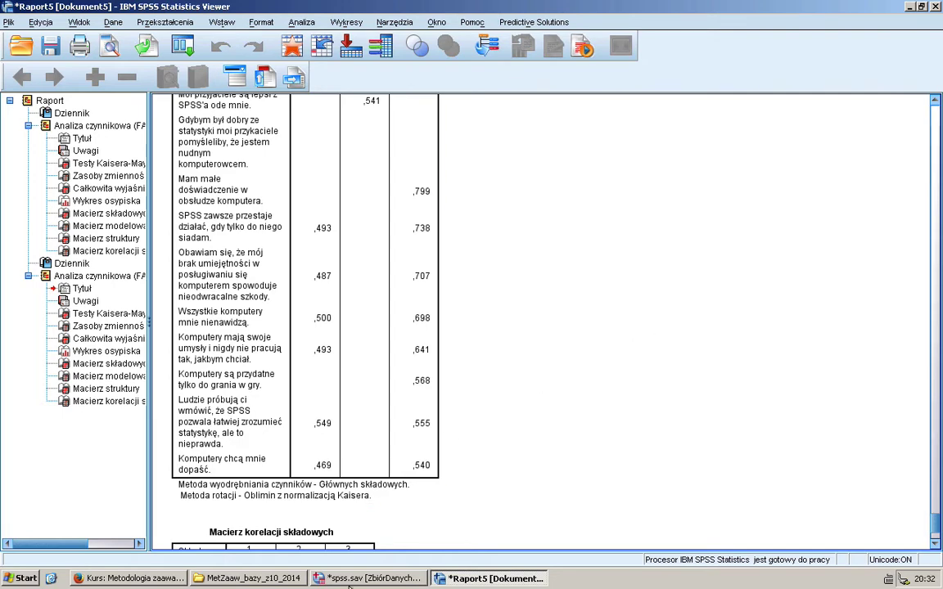
click(352, 579)
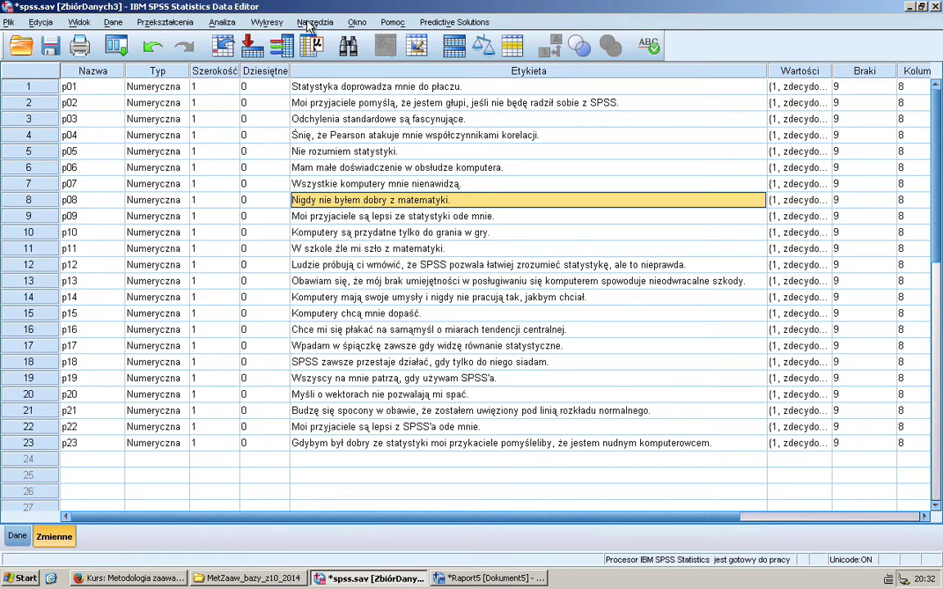
click(220, 23)
mouse_move(268, 229)
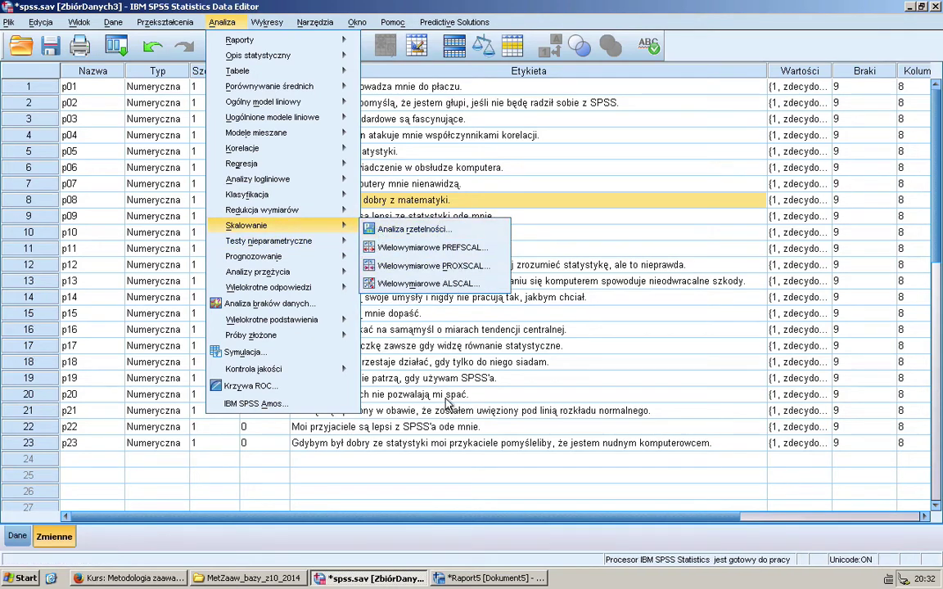
key(alt+Tab)
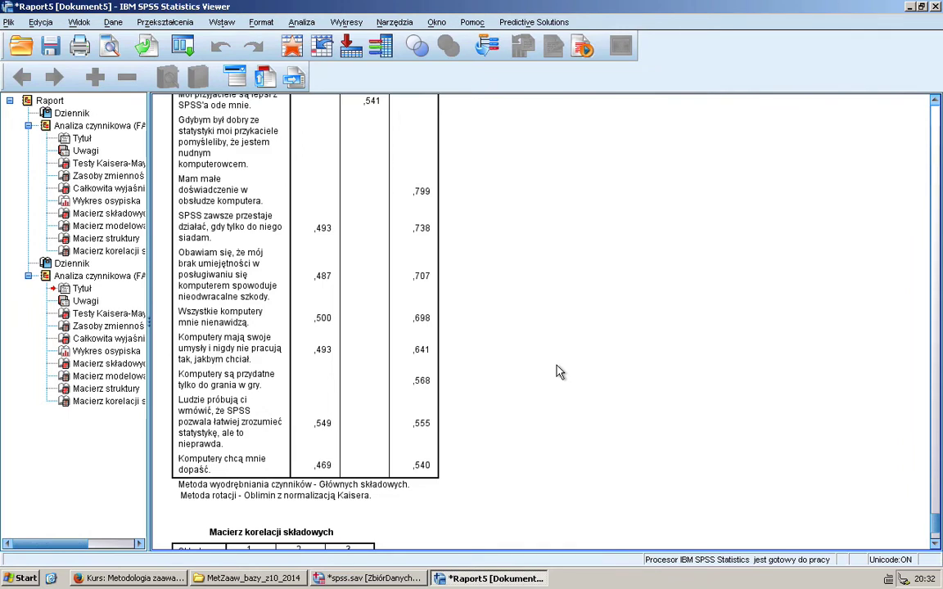
click(222, 223)
click(308, 26)
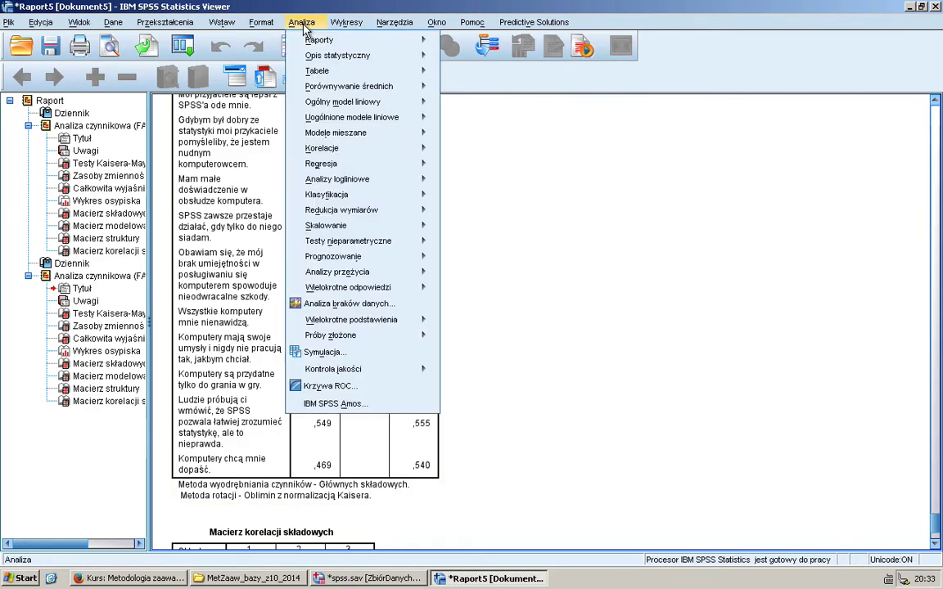
mouse_move(340, 225)
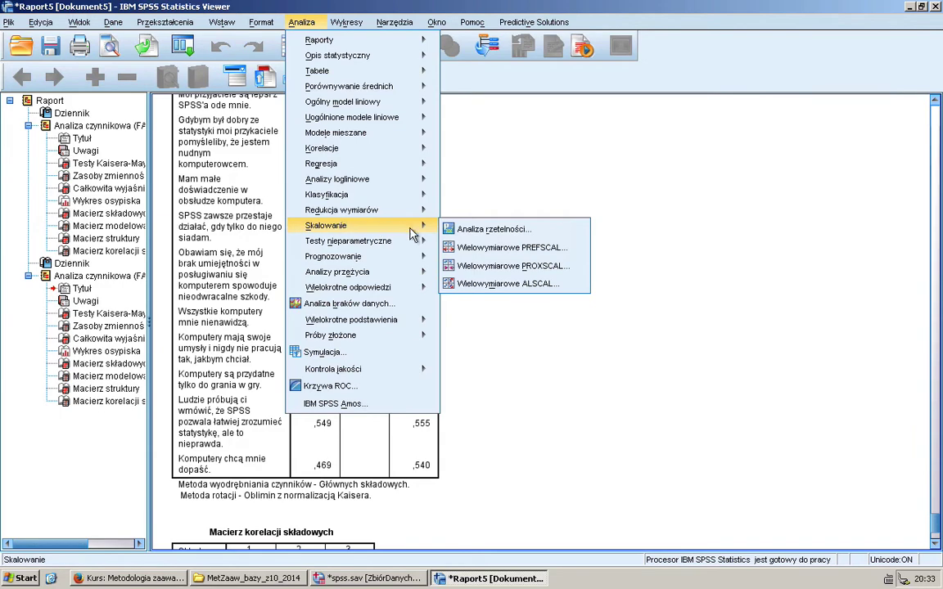
click(491, 228)
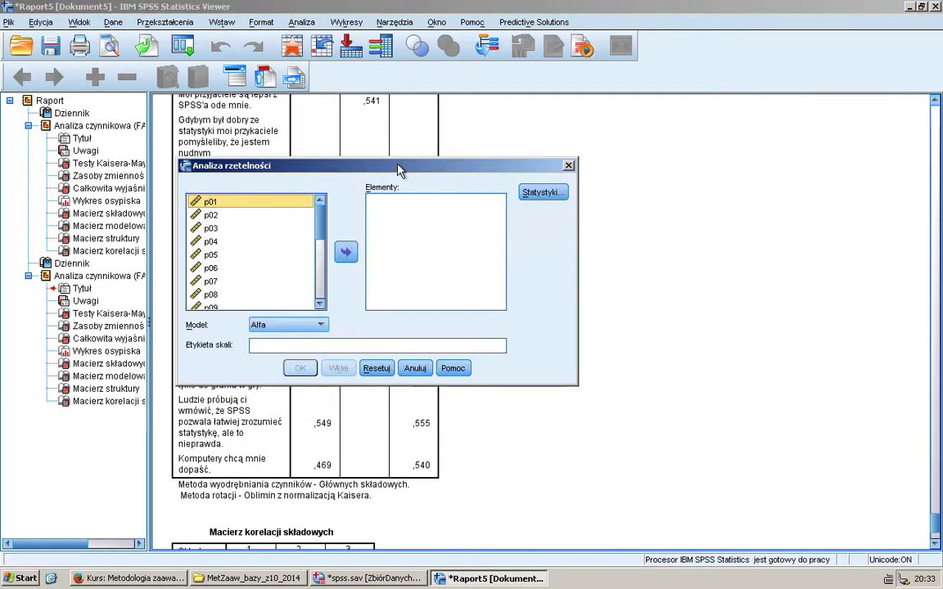
drag(406, 165, 666, 91)
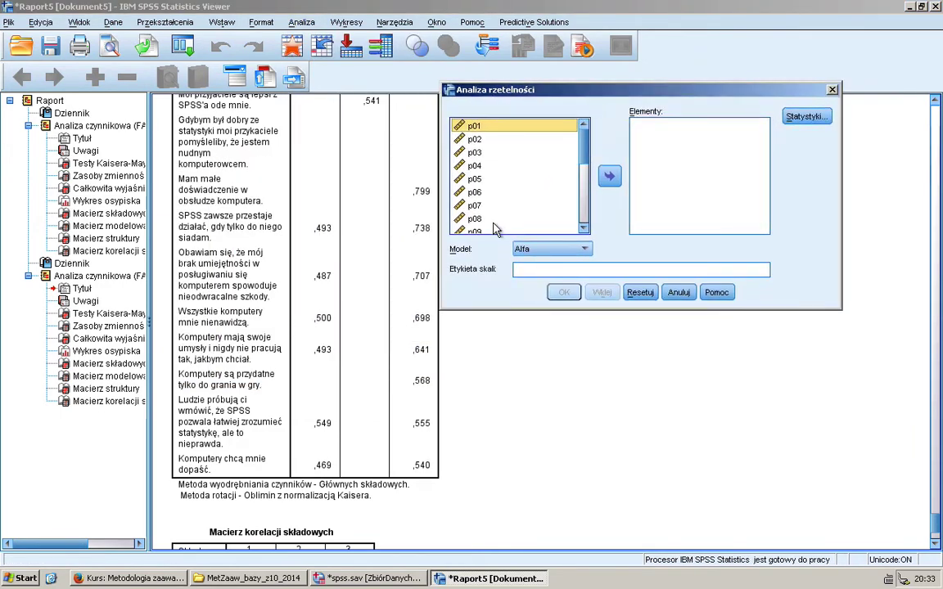
drag(583, 147, 586, 126)
click(832, 89)
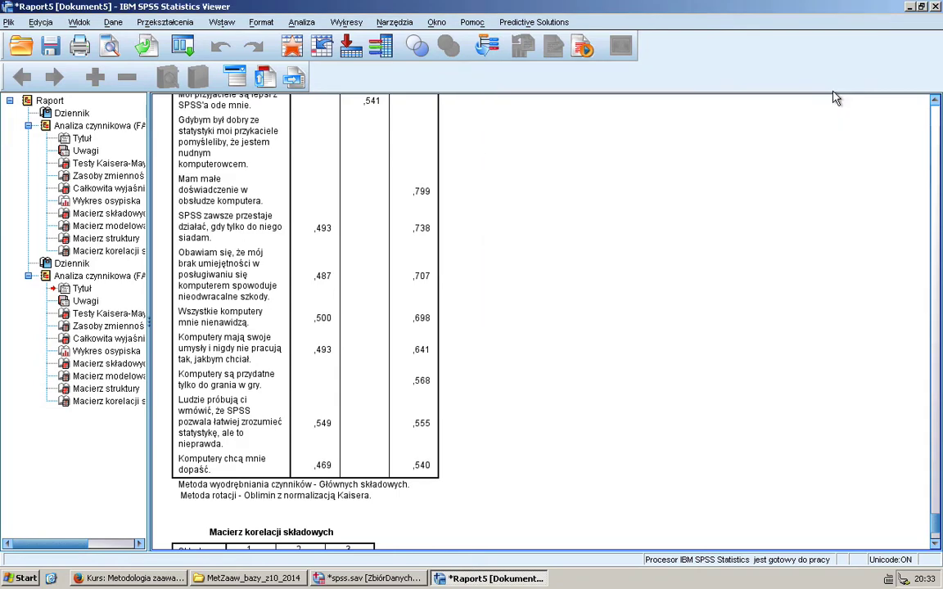
In the Data Editor's general options, set variable lists to show labels (Pokaż etykiety) and accept the reset of dialog settings
click(41, 23)
mouse_move(72, 24)
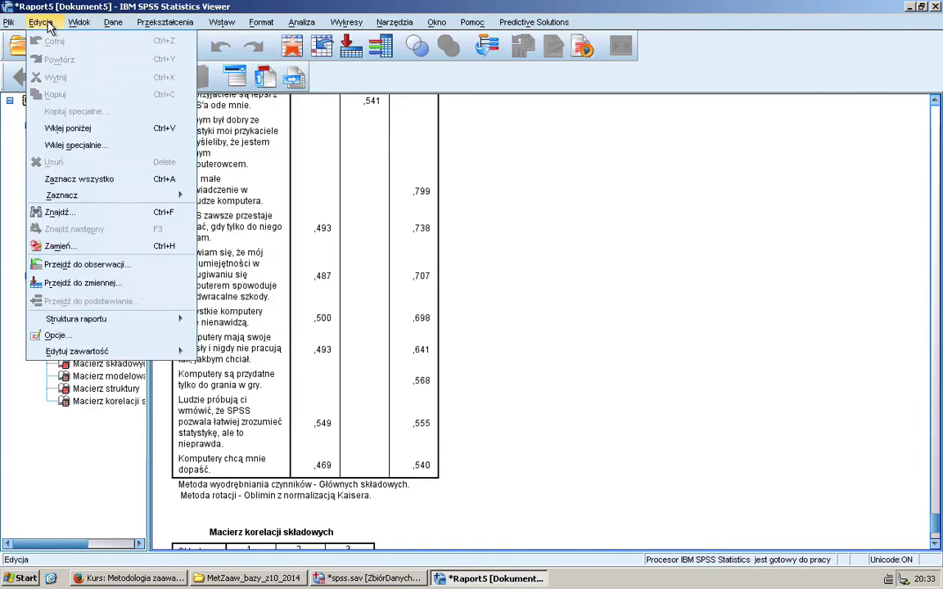
click(18, 24)
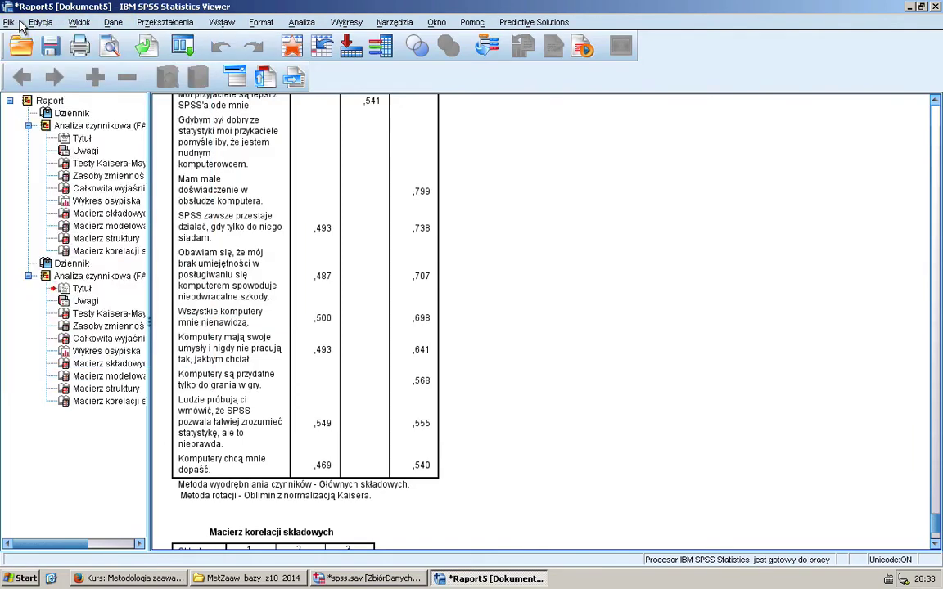
click(19, 24)
click(366, 579)
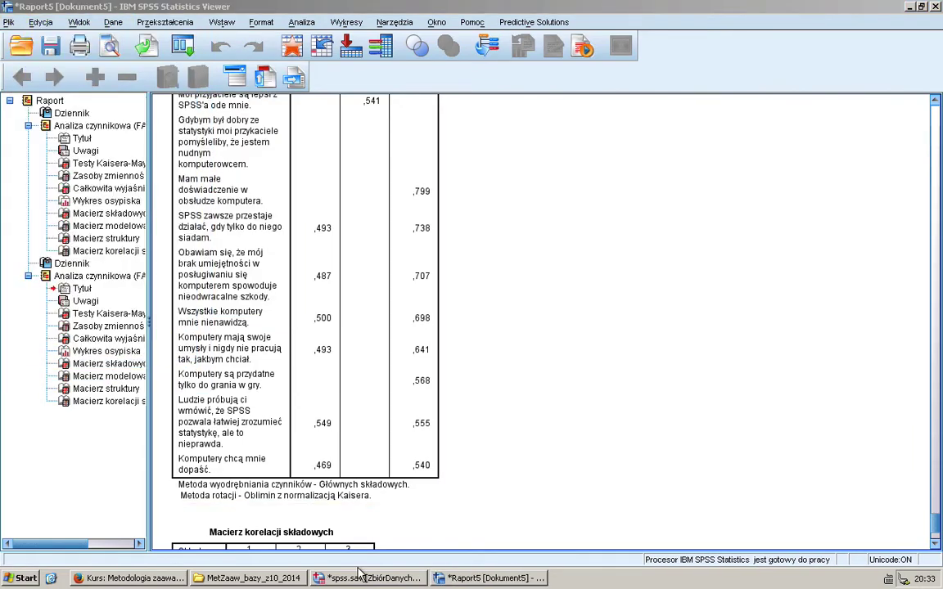
click(42, 24)
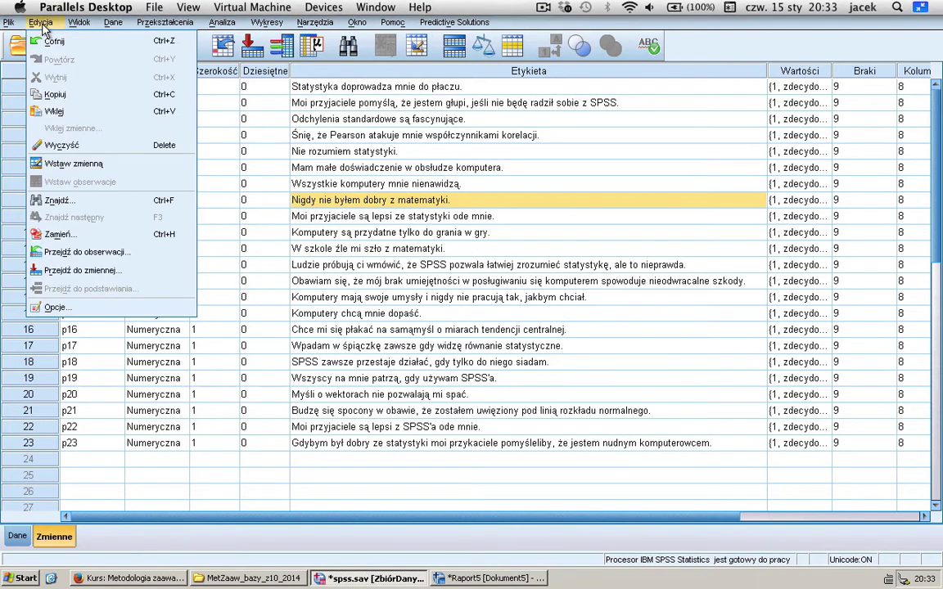
click(54, 308)
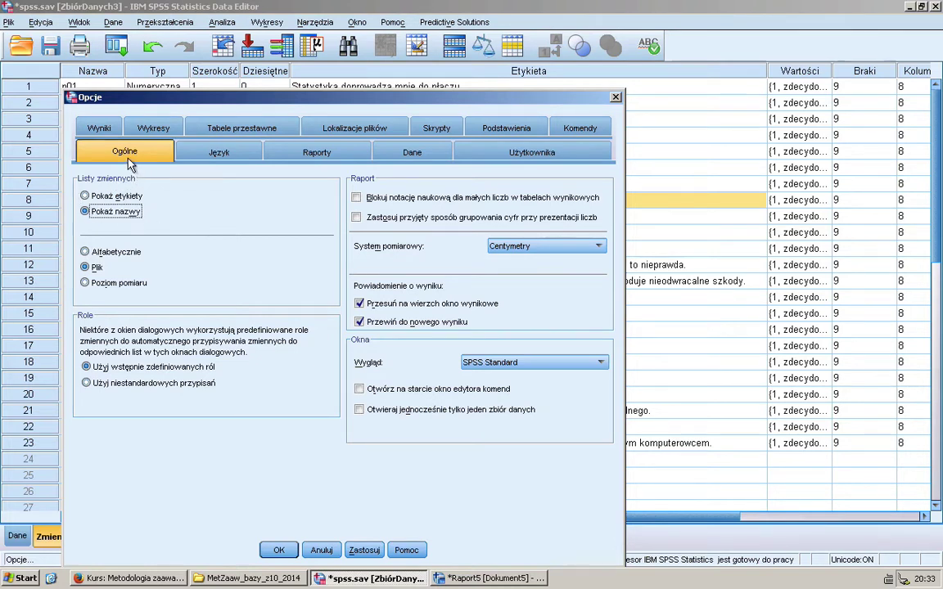
click(121, 197)
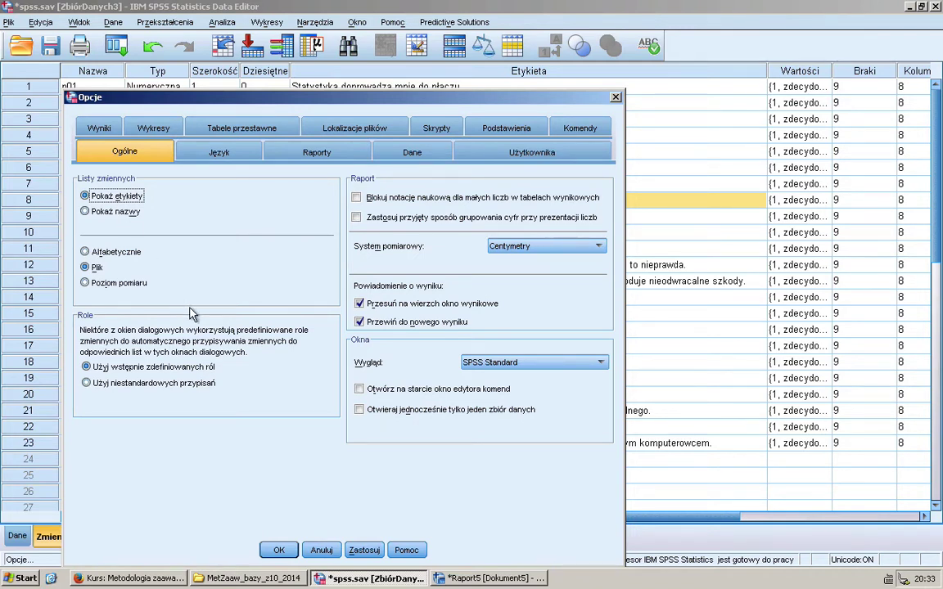
click(276, 552)
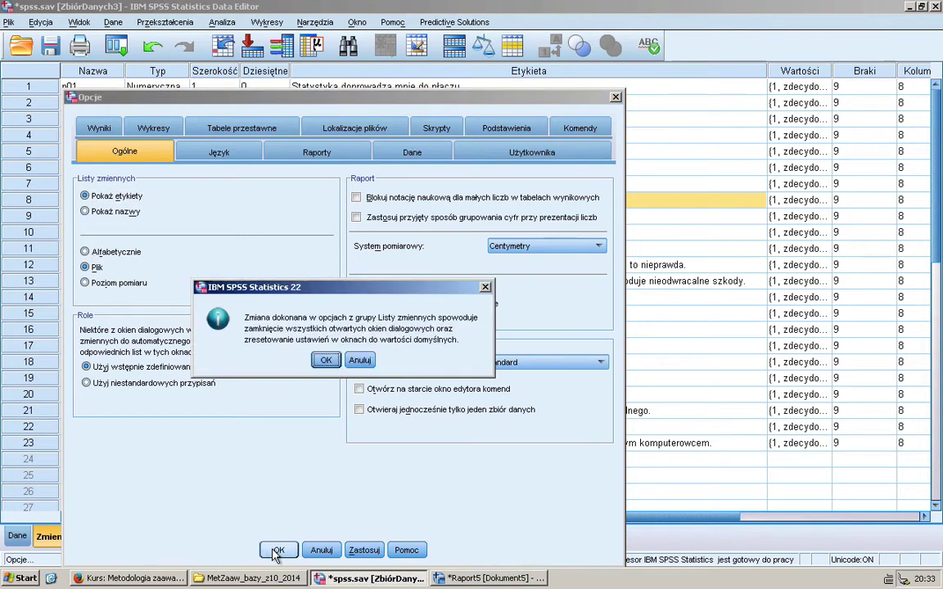
click(324, 361)
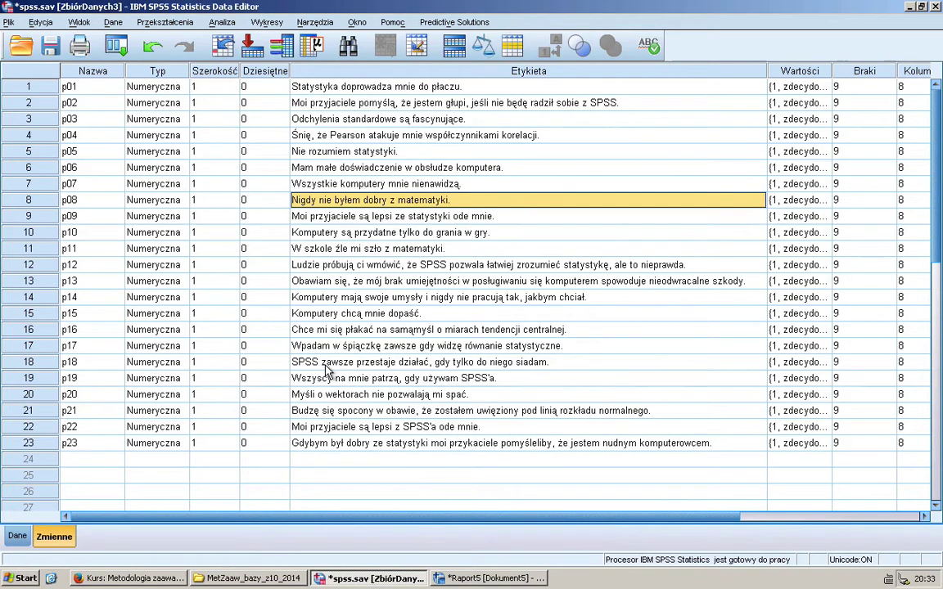
Return to the Report5 output at the final loadings table and open the reliability analysis (Analiza rzetelności) from there
click(489, 578)
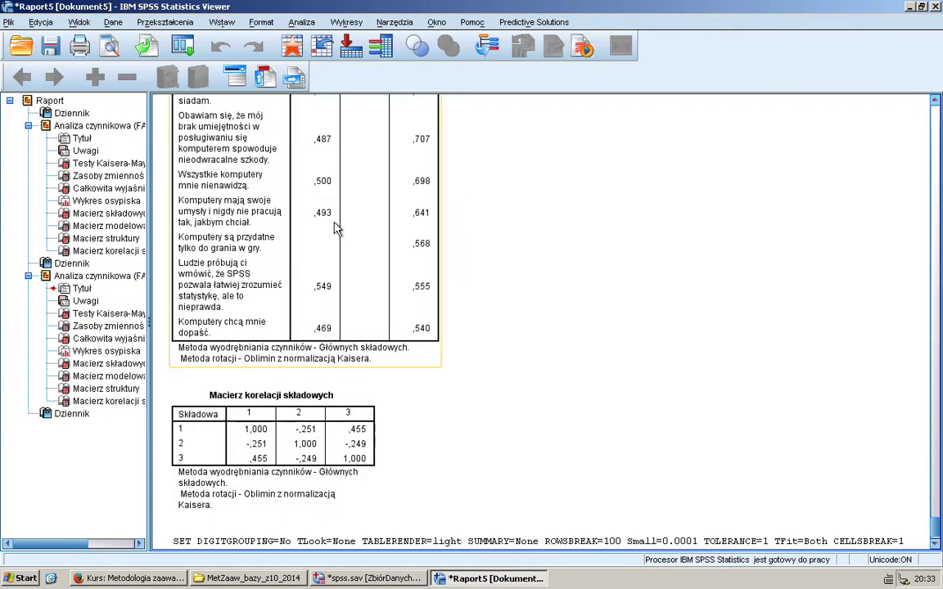
scroll(334, 229, up, 5)
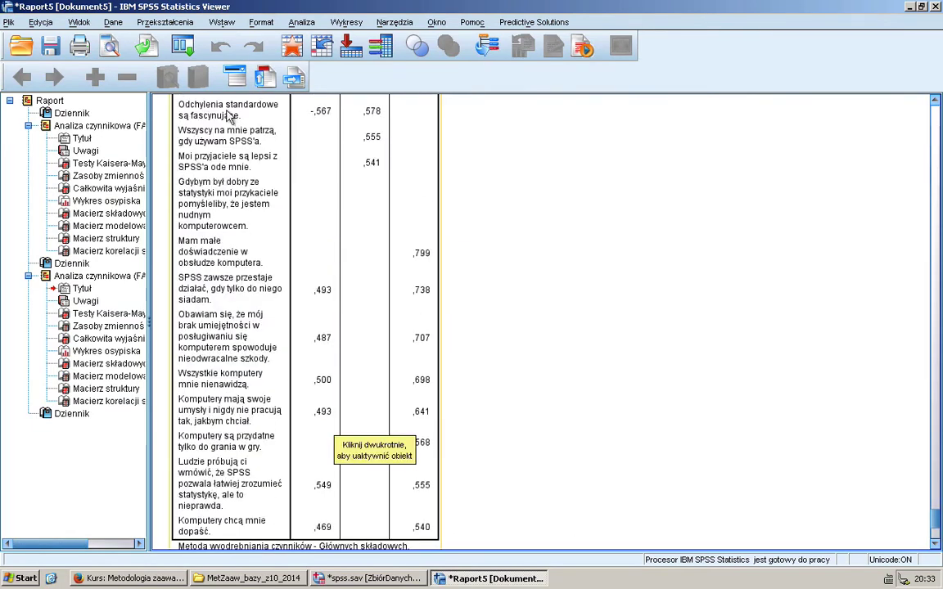
click(301, 25)
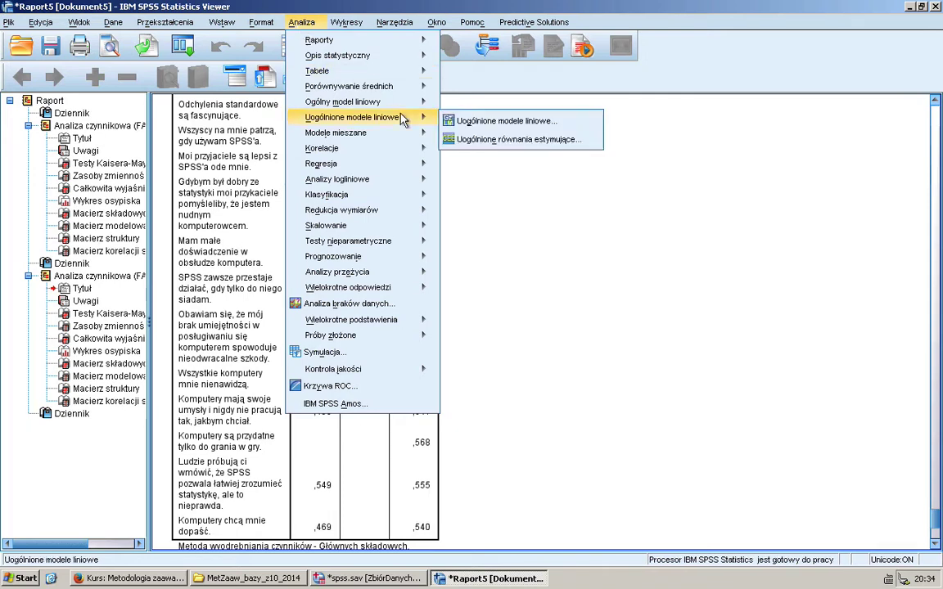
mouse_move(363, 187)
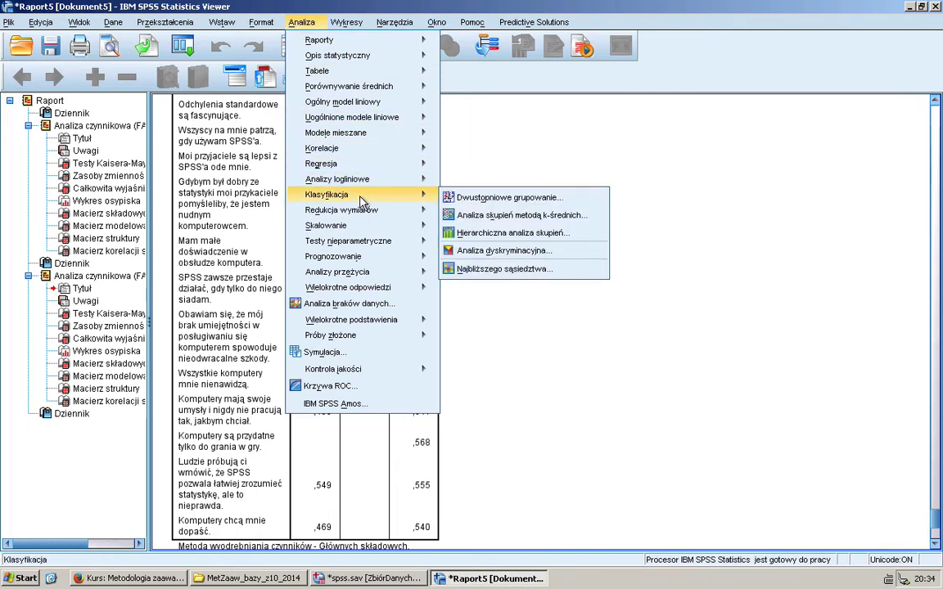
mouse_move(362, 229)
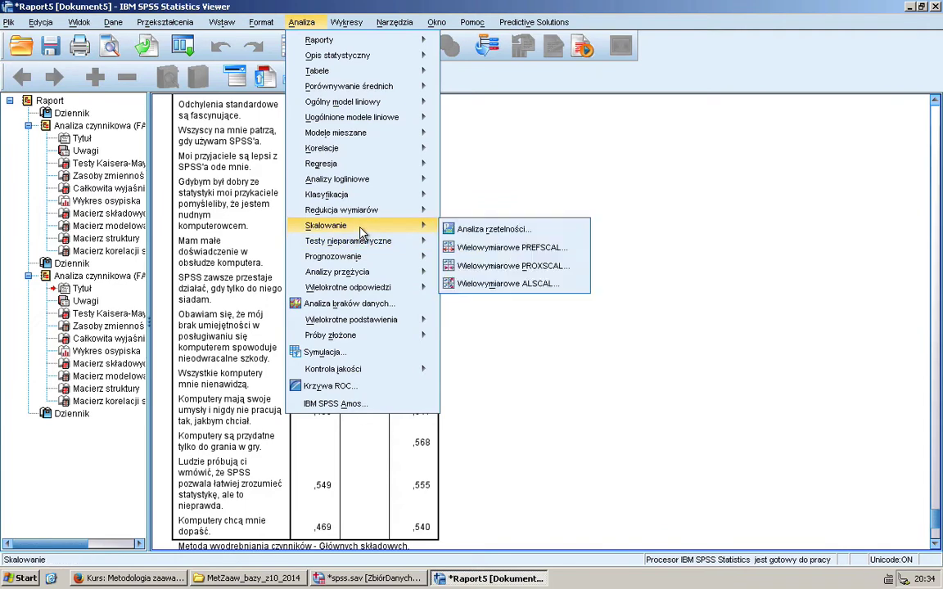
click(460, 235)
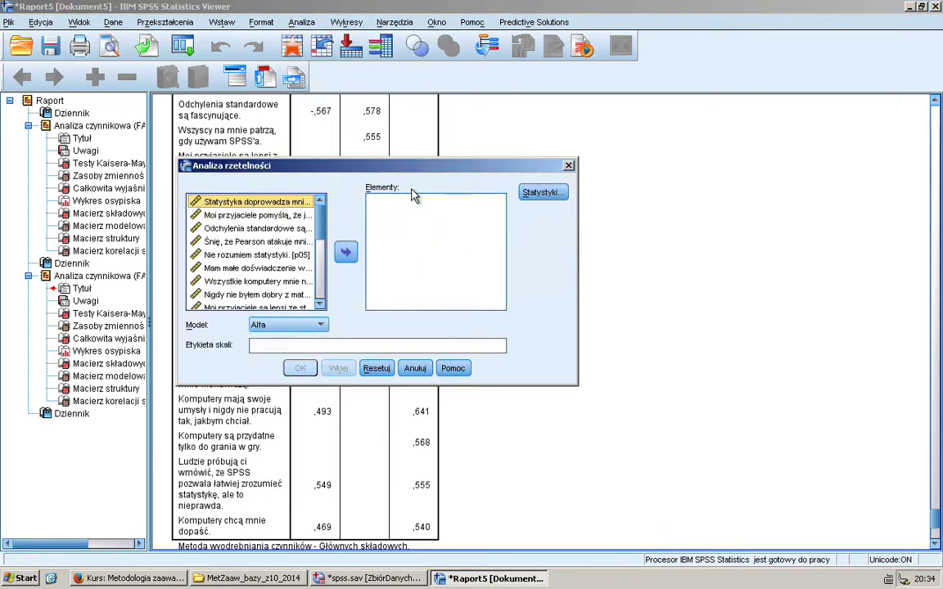
Enlarge the reliability analysis dialog to show more of the variable list and place it beside the loadings table, leaving all three columns uncovered
drag(434, 170, 638, 153)
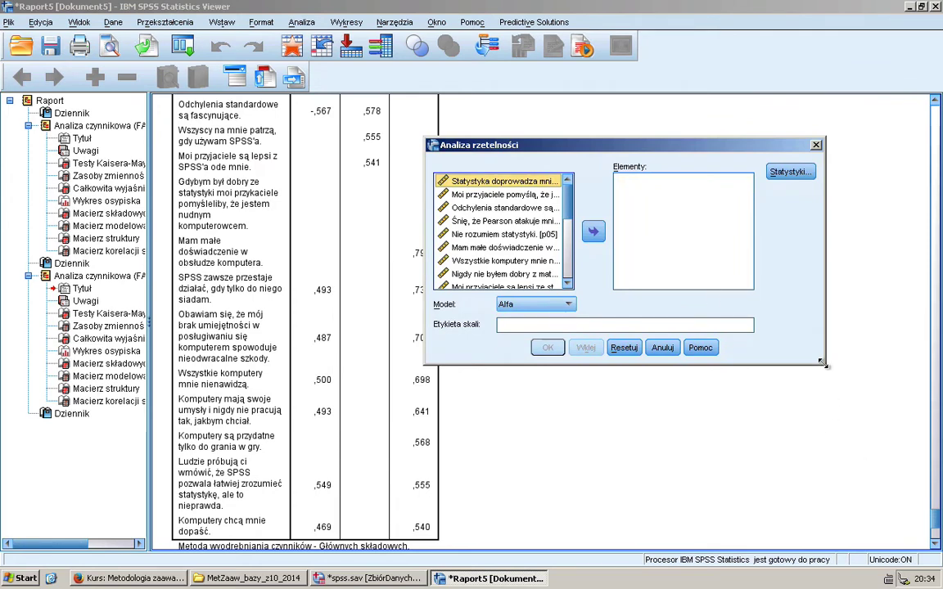
drag(825, 364, 941, 536)
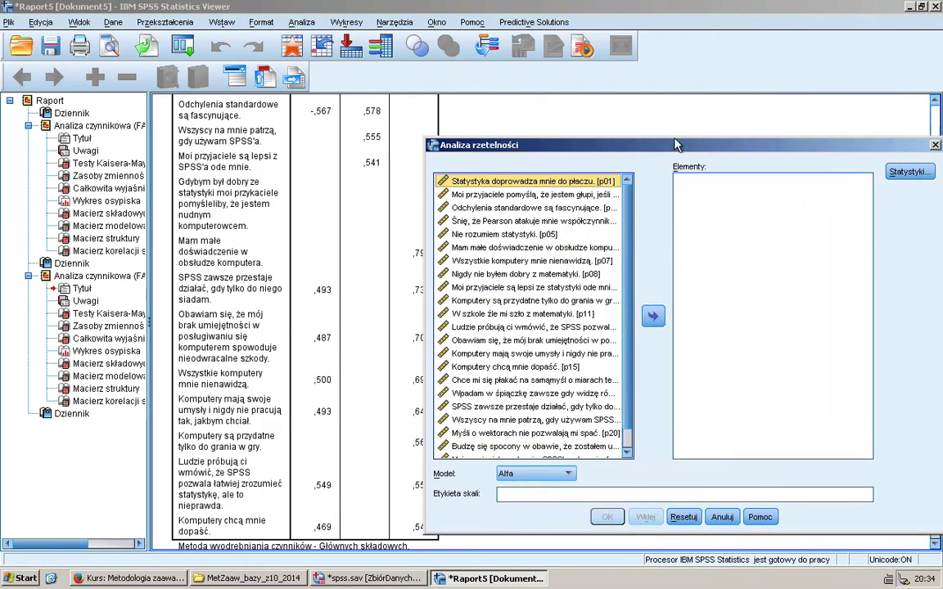
drag(676, 145, 614, 27)
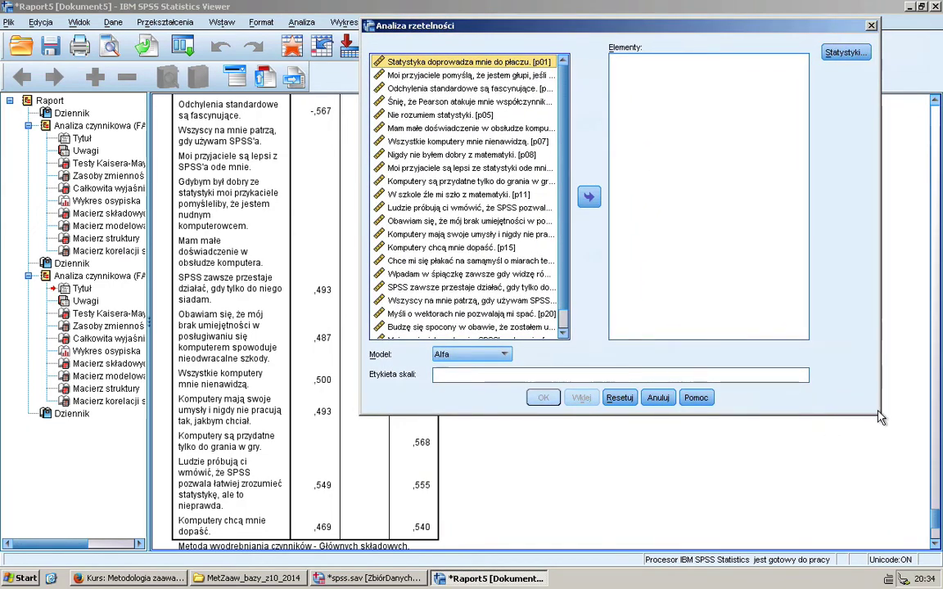
drag(878, 414, 863, 414)
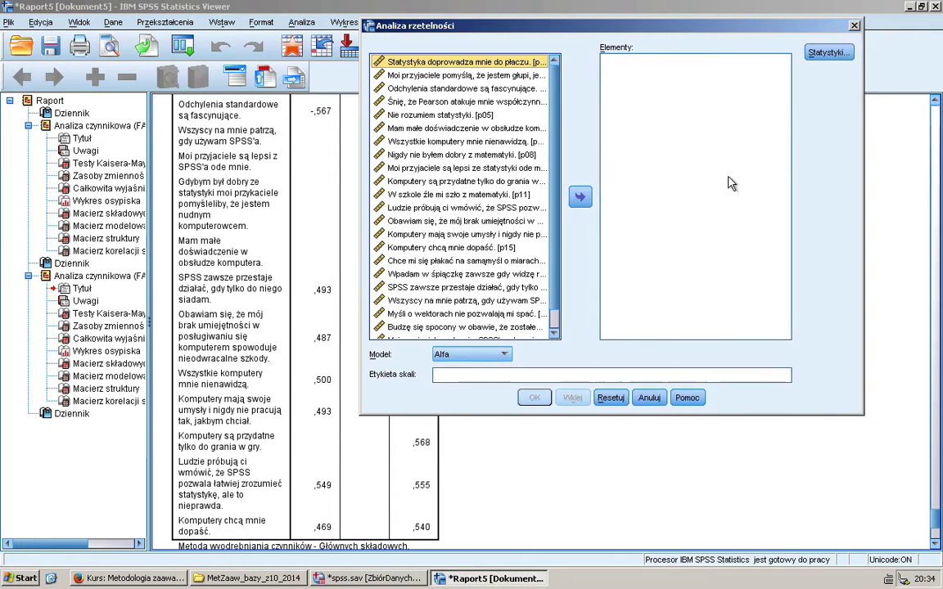
drag(620, 32, 701, 38)
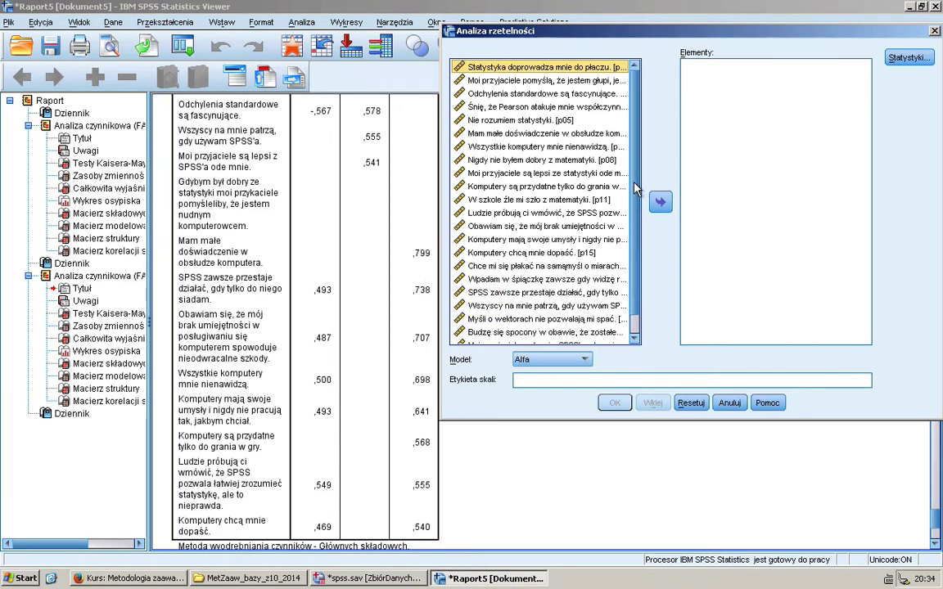
Add the computer-related items p06 (Mam małe doświadczenie), p18 (SPSS zawsze przestaje działać) and p13 (Obawiam się) to the analysed elements
scroll(636, 188, down, 2)
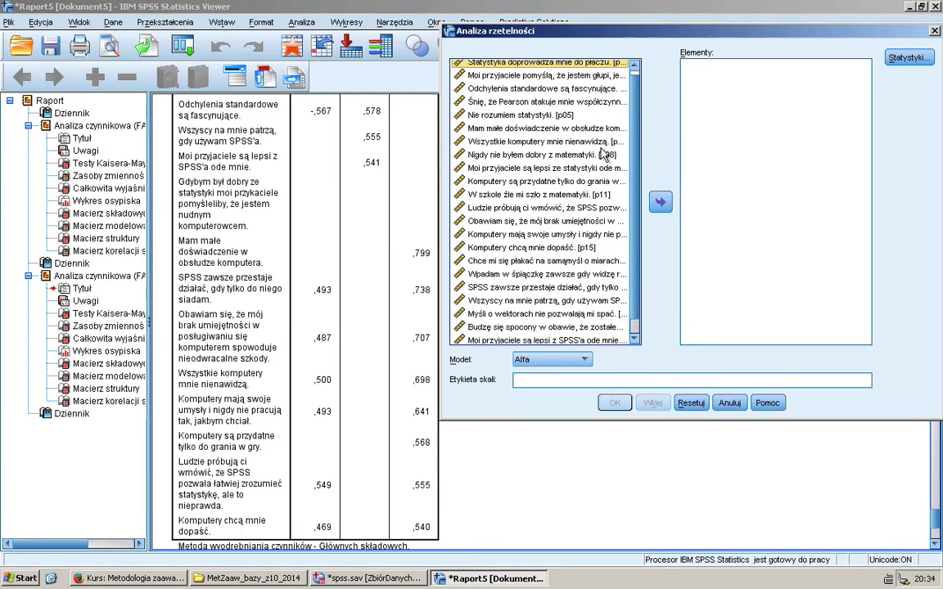
click(596, 129)
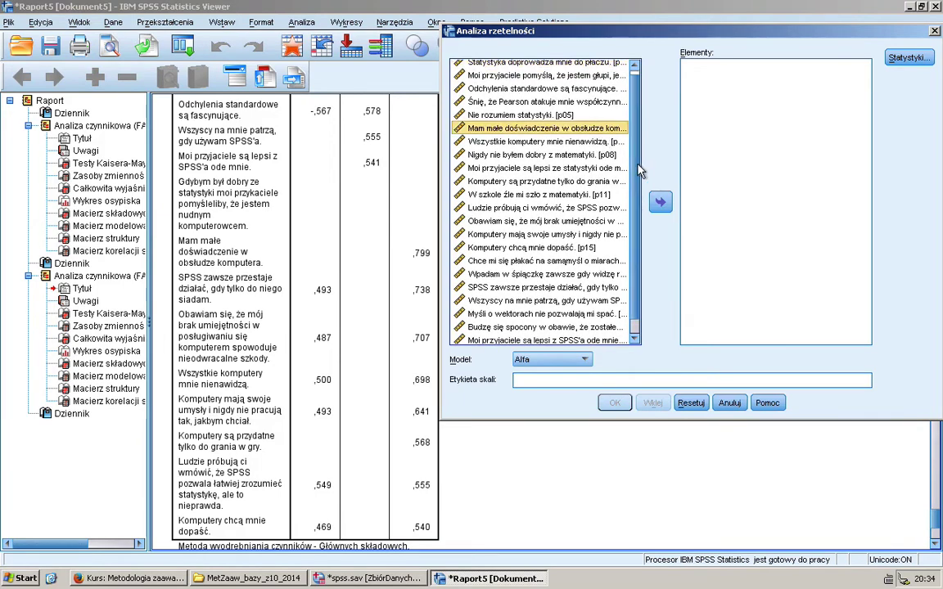
click(659, 203)
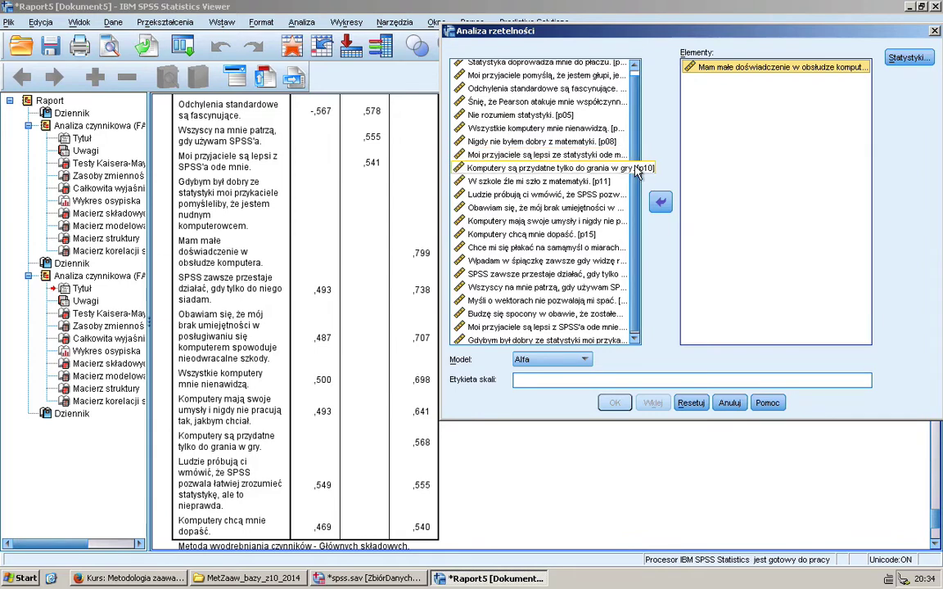
scroll(638, 131, up, 1)
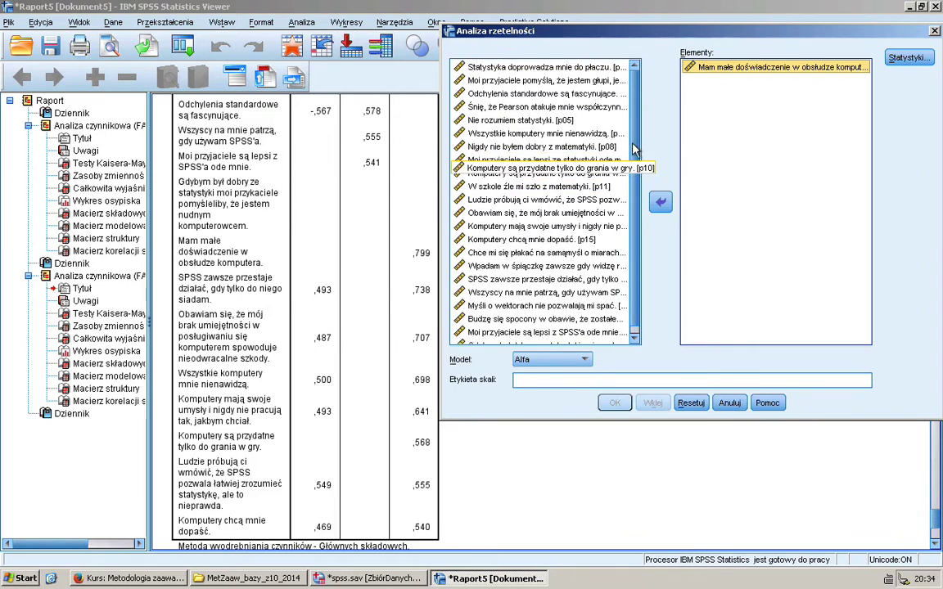
click(572, 283)
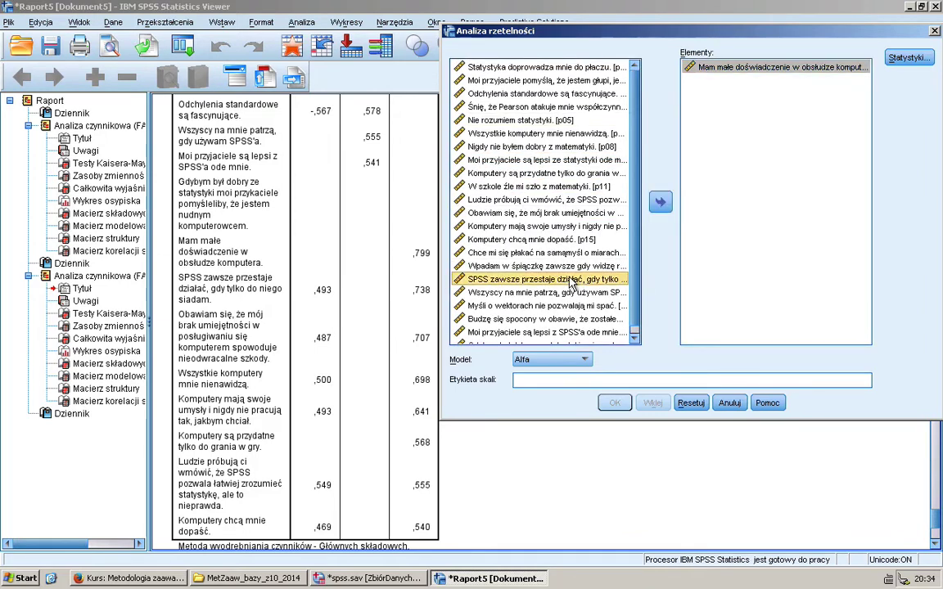
click(661, 203)
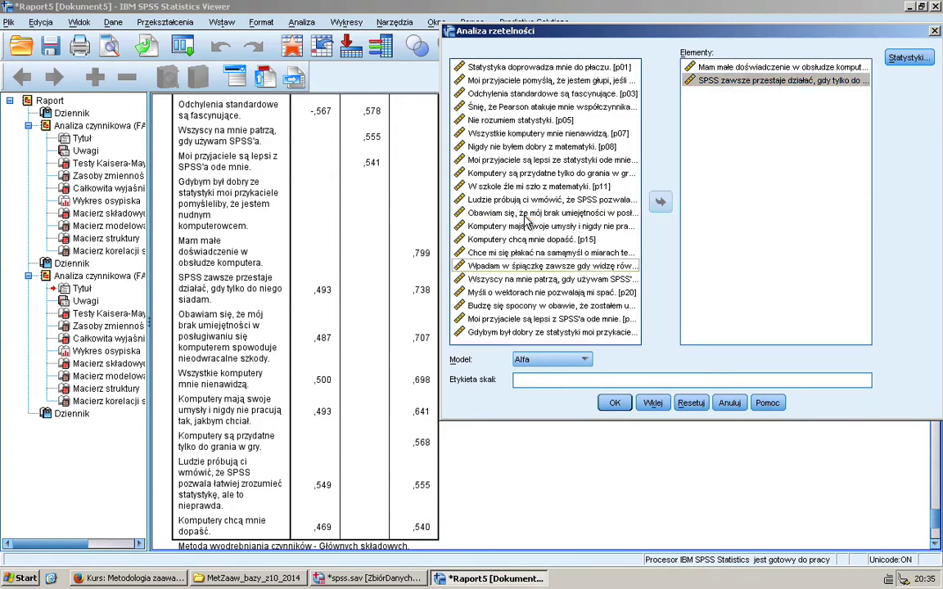
click(532, 214)
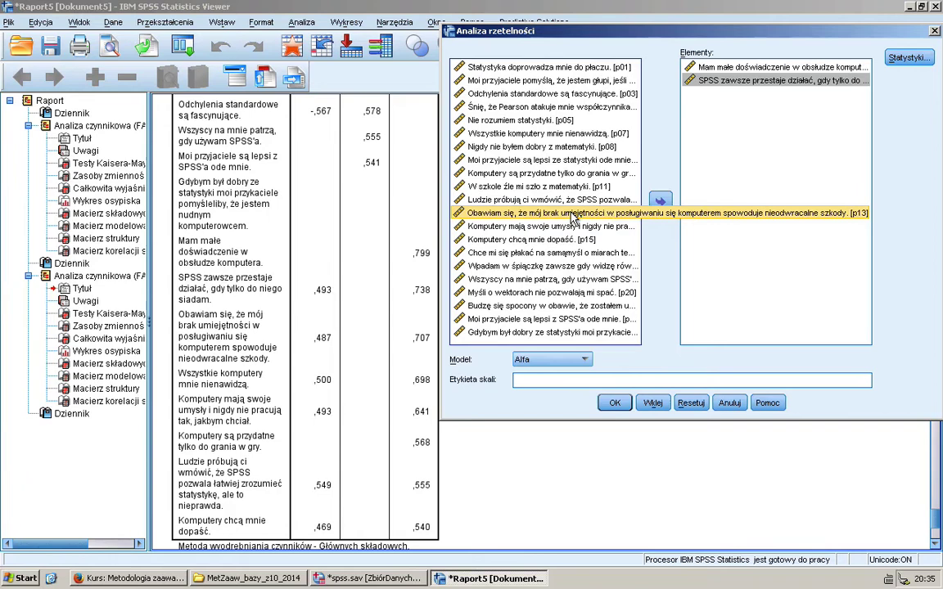
click(664, 203)
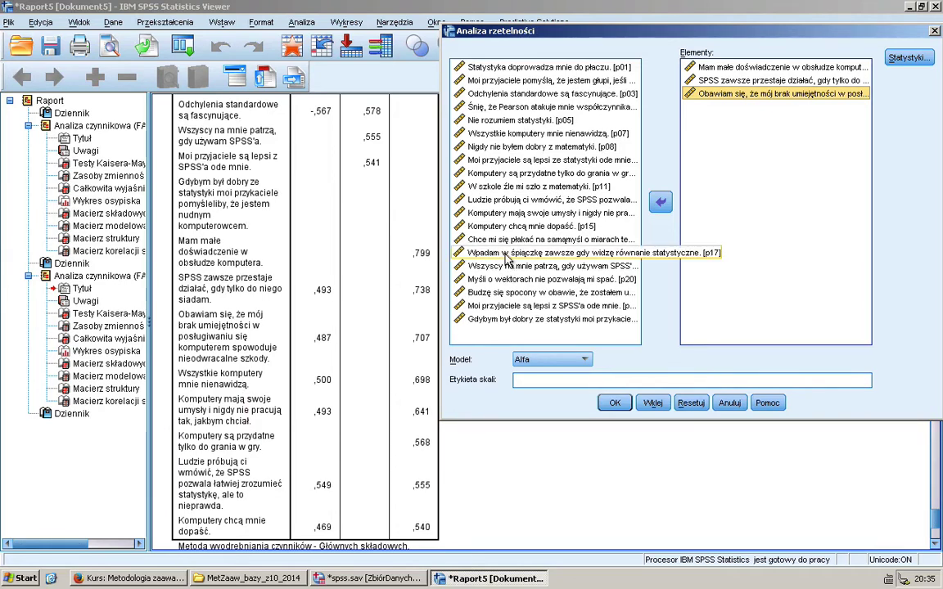
Add the computer-related items p07 (Wszystkie komputery mnie nienawidzą), p14 (Komputery mają swoje umysły) and p10 (Komputery są przydatne) to the analysed elements
click(523, 132)
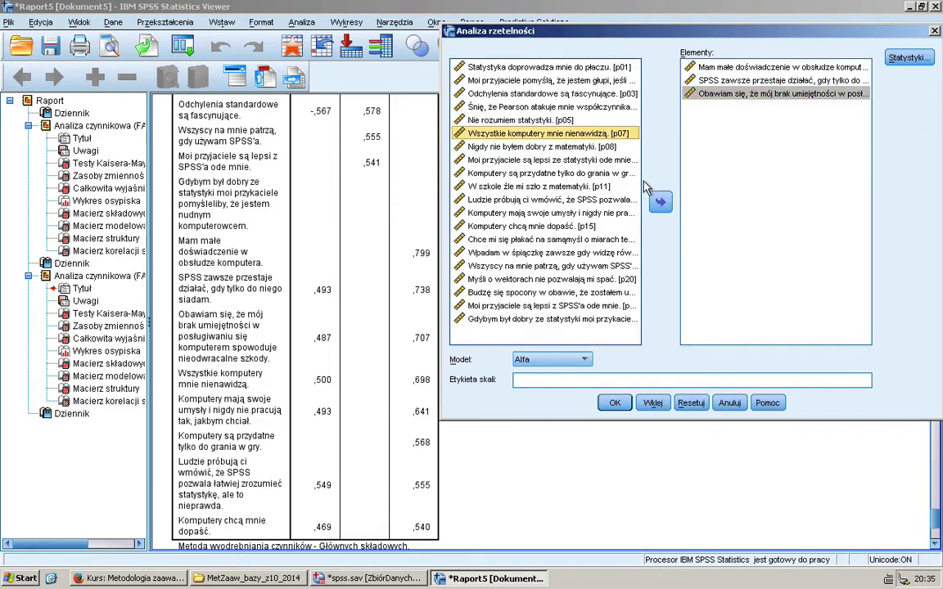
click(659, 201)
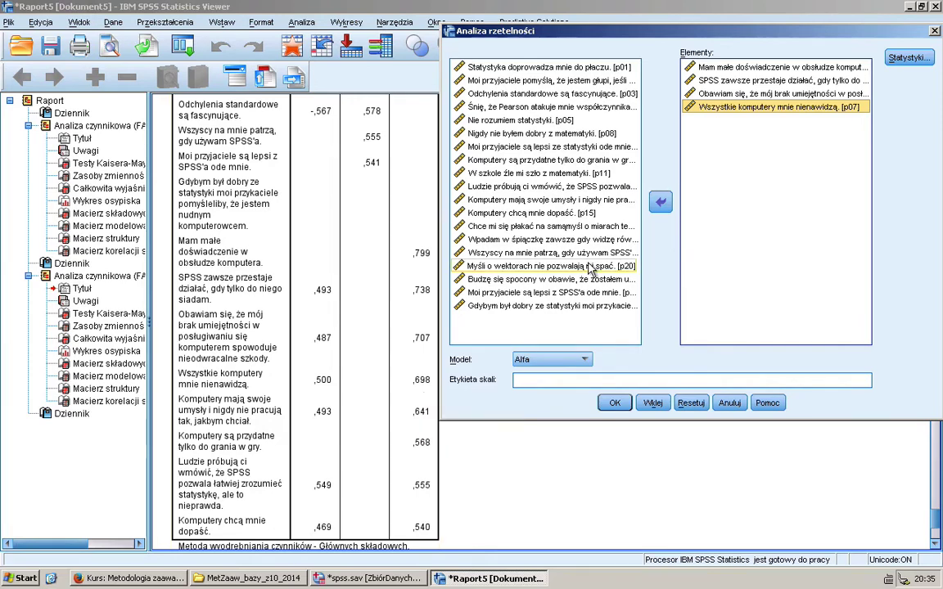
click(550, 199)
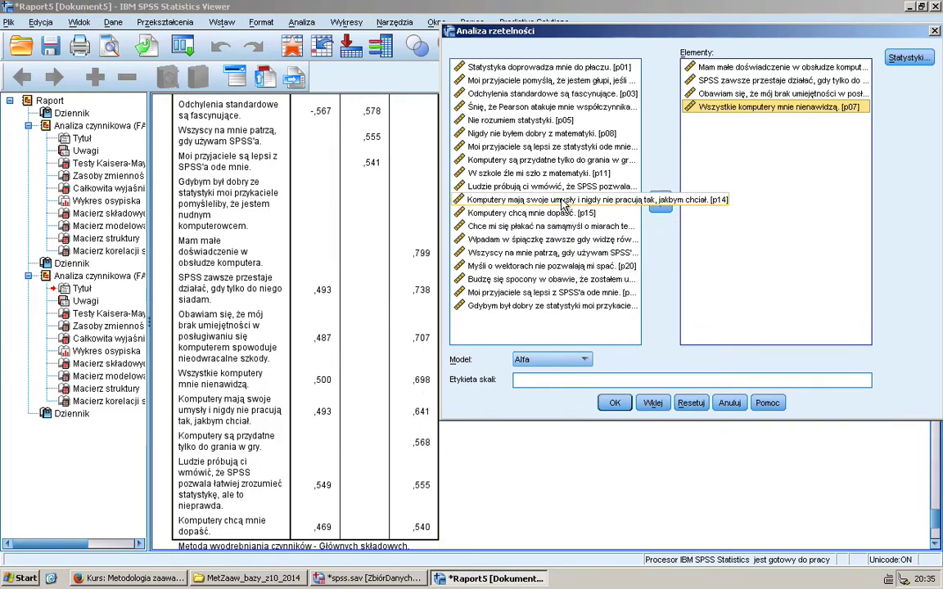
click(663, 204)
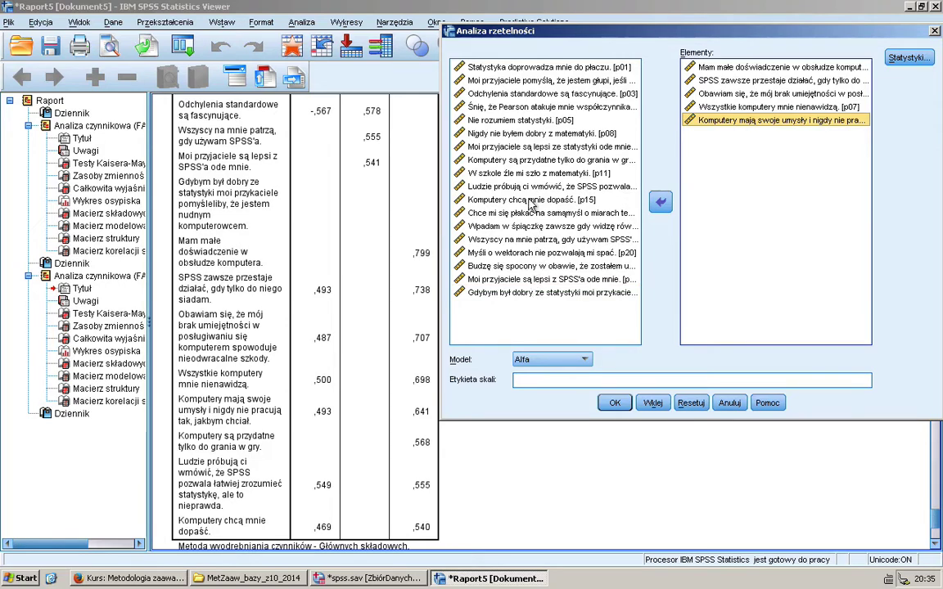
click(525, 161)
click(659, 202)
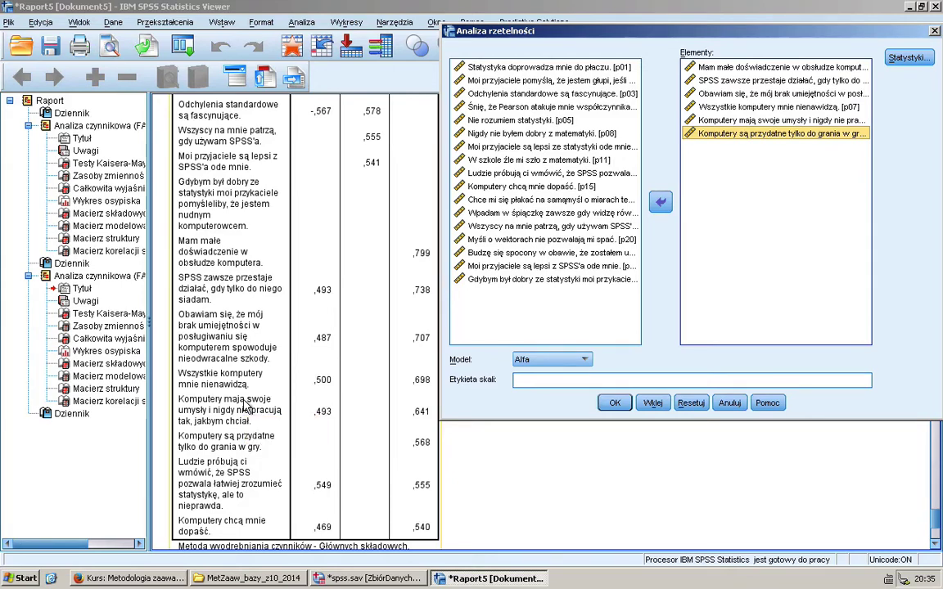
Add the remaining third-factor items p12 (Ludzie próbują ci wmówić) and p15 (Komputery chcą mnie dopaść) to the analysed elements
click(481, 148)
click(534, 174)
click(660, 202)
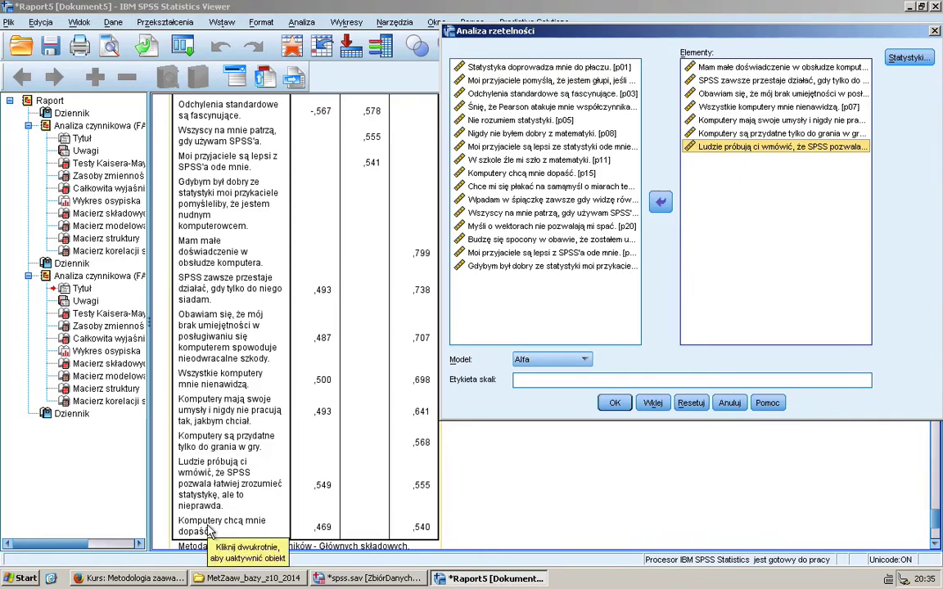
click(503, 172)
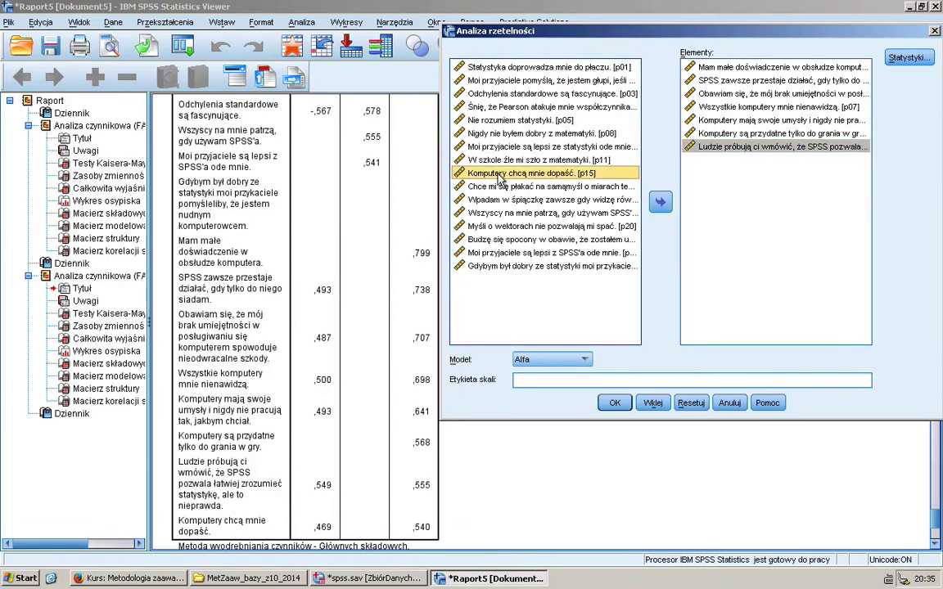
click(660, 202)
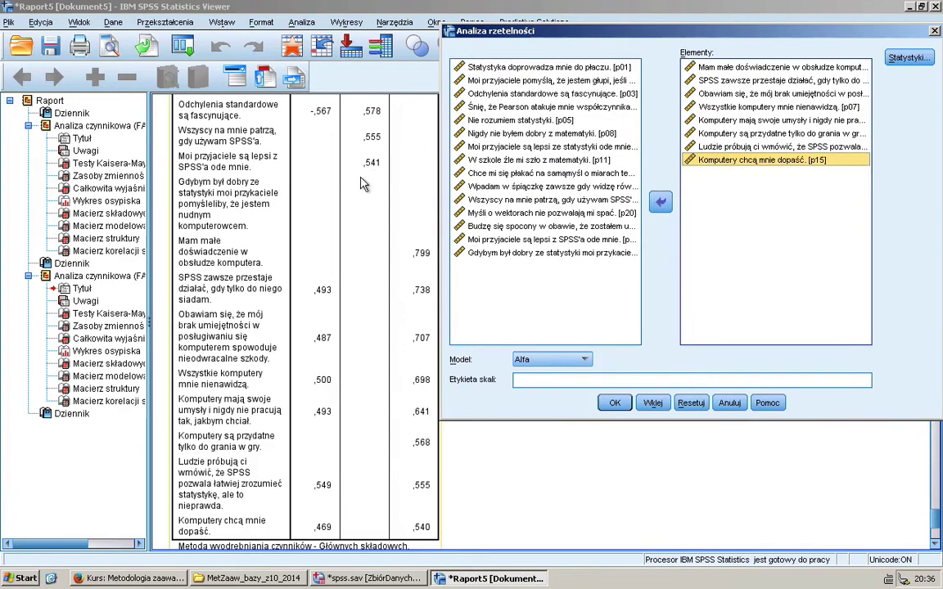
Go through the analysed elements one by one and compare them with the third-component items in the Macierz struktury table
click(218, 262)
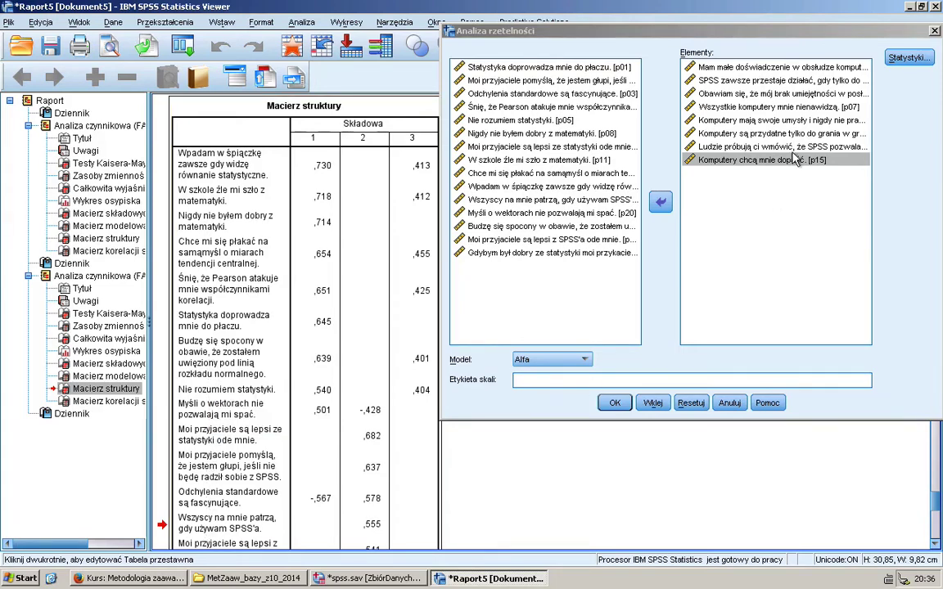
click(727, 72)
click(725, 68)
key(Down)
key(Down)
key(Down)
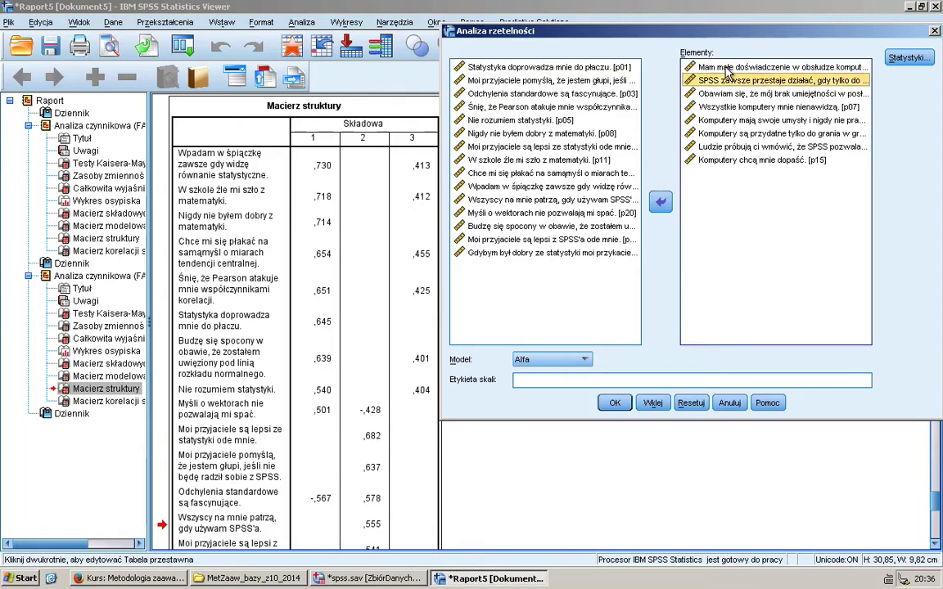
key(Down)
key(Down)
key(Down)
key(Down)
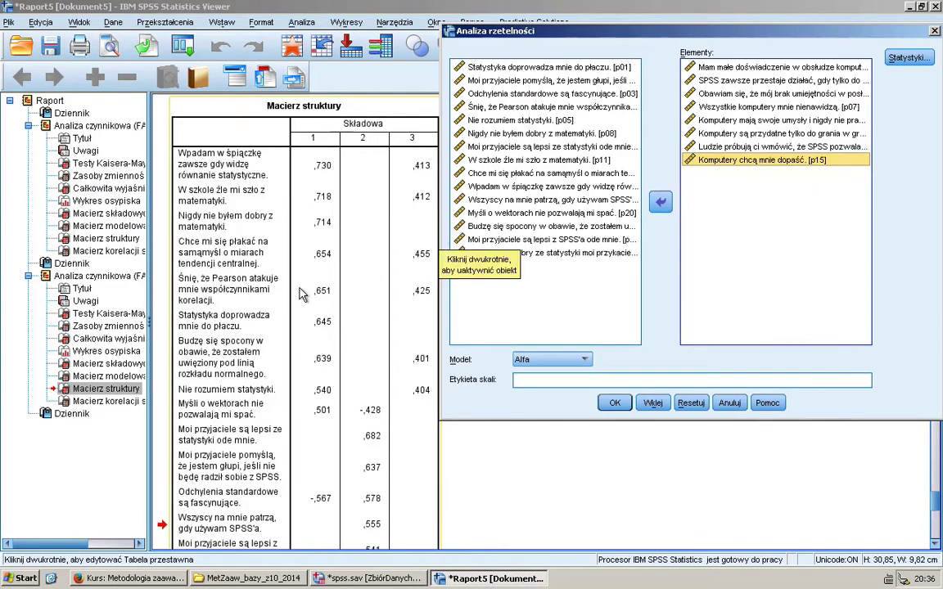
scroll(301, 295, down, 8)
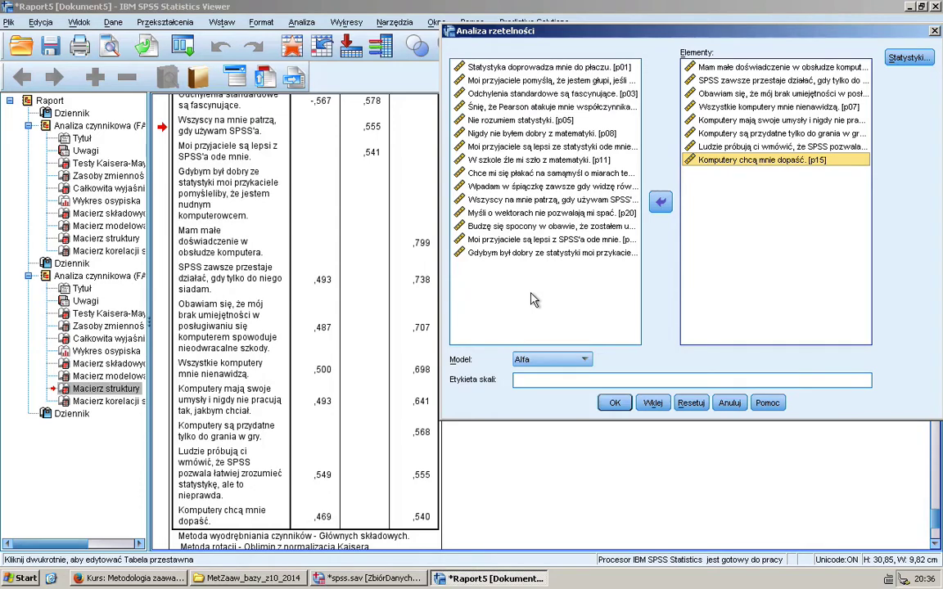
Label the scale "Zdolnosci techniczne uzytkownika SPSS" in the reliability analysis
click(525, 380)
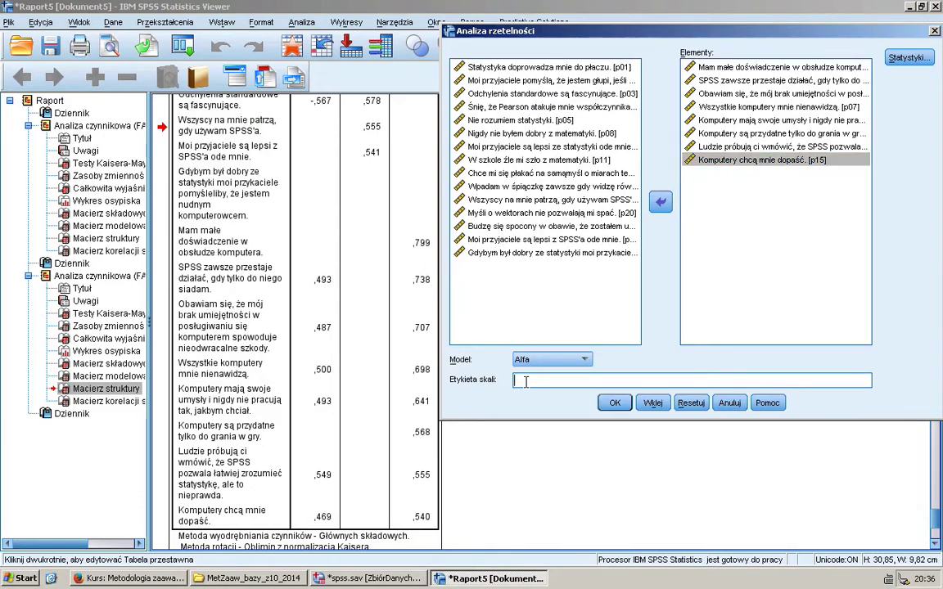
text(Zdolnosci techniczne uzytk)
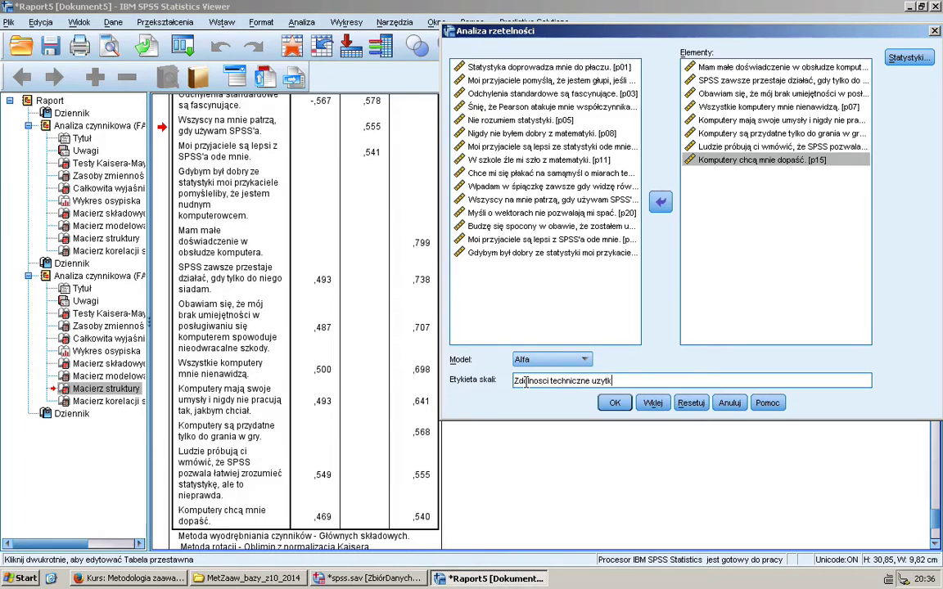
text(ownika SPSS)
Request the descriptive statistics for the scale if item deleted (Skala przy wykluczeniu pozycji) and run the reliability analysis
click(902, 61)
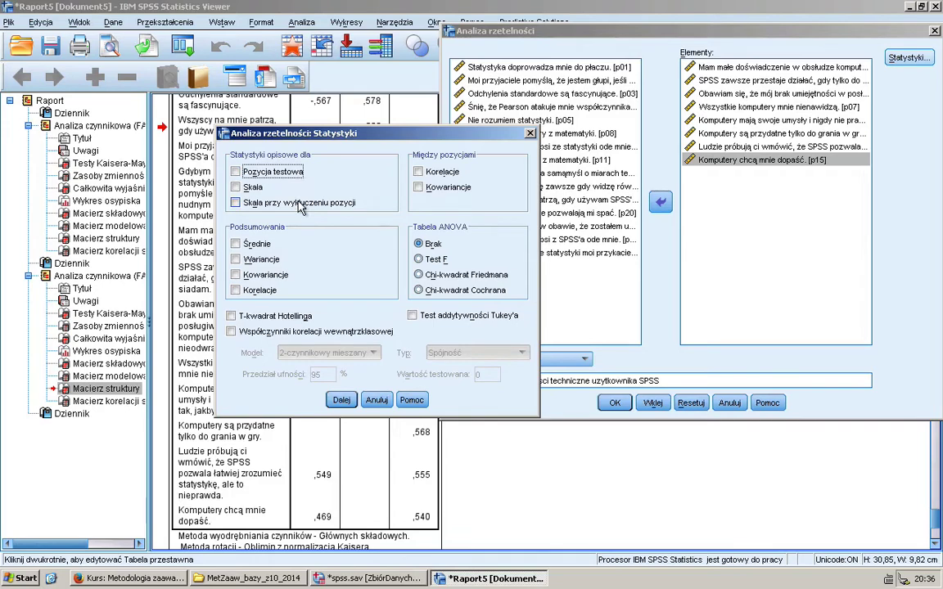
click(300, 206)
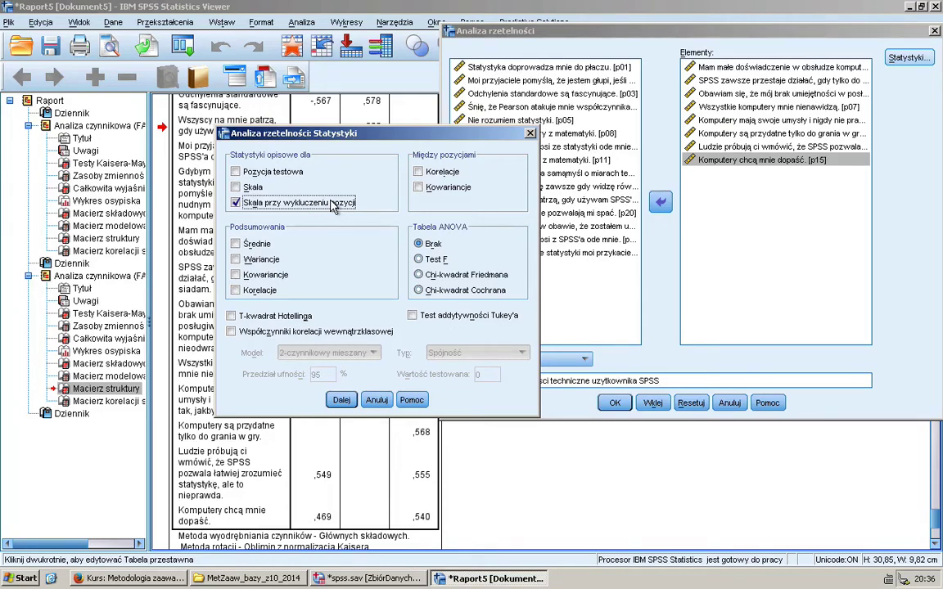
click(343, 399)
click(616, 405)
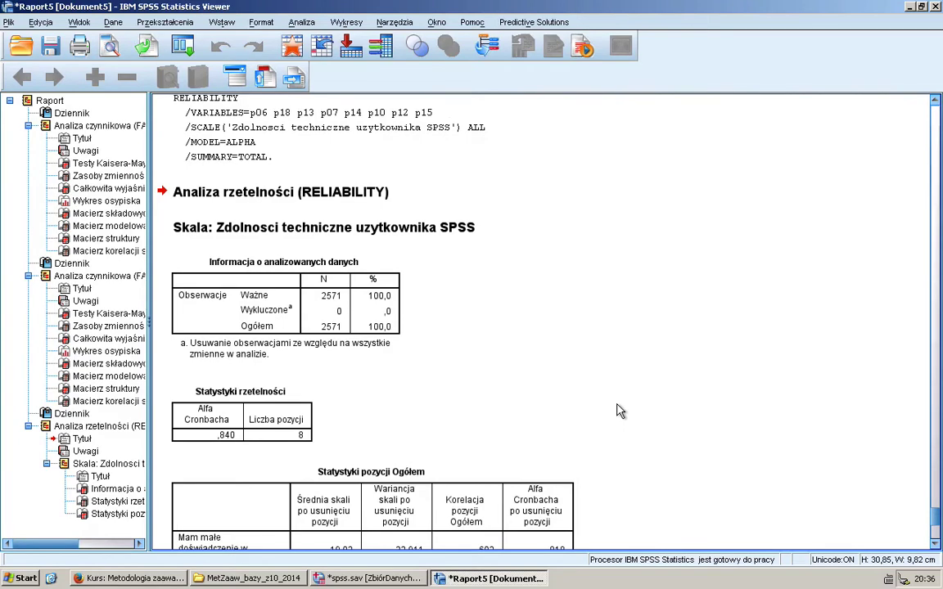
Examine Cronbach's alpha in Statystyki rzetelności, plus each item's total correlation and alpha if deleted in Statystyki pozycji Ogółem
scroll(561, 410, down, 3)
click(260, 288)
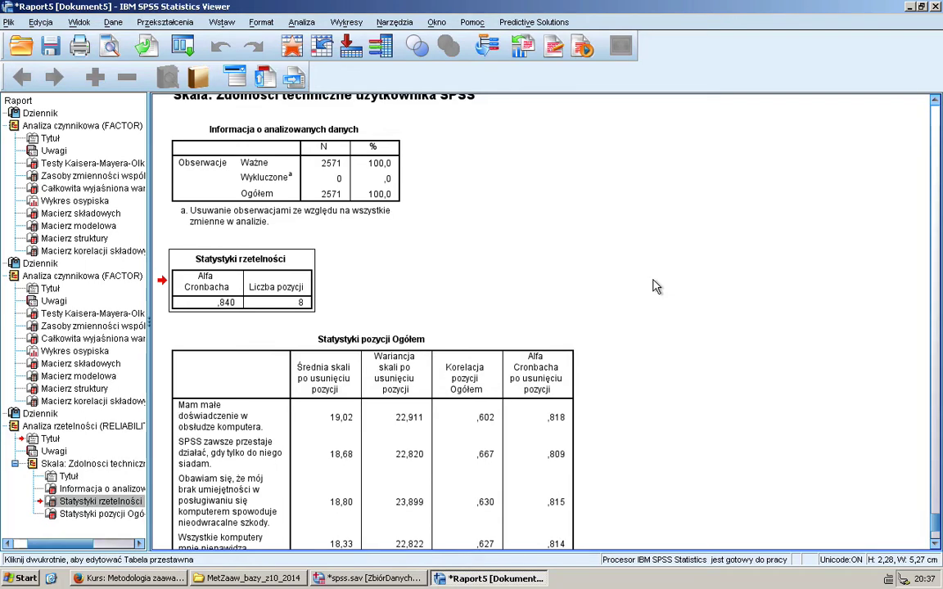
scroll(655, 287, down, 5)
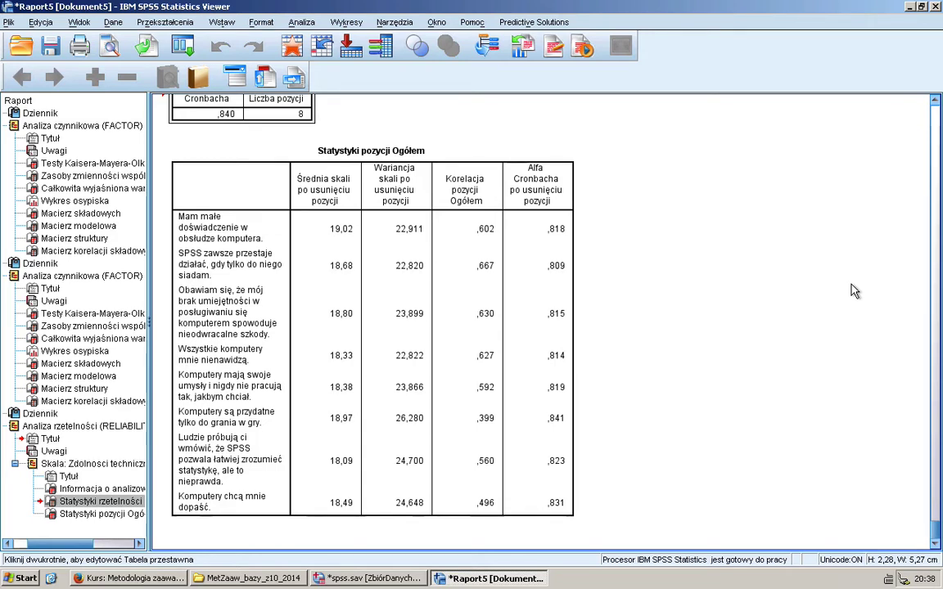
scroll(854, 291, up, 1)
scroll(854, 292, down, 1)
click(484, 206)
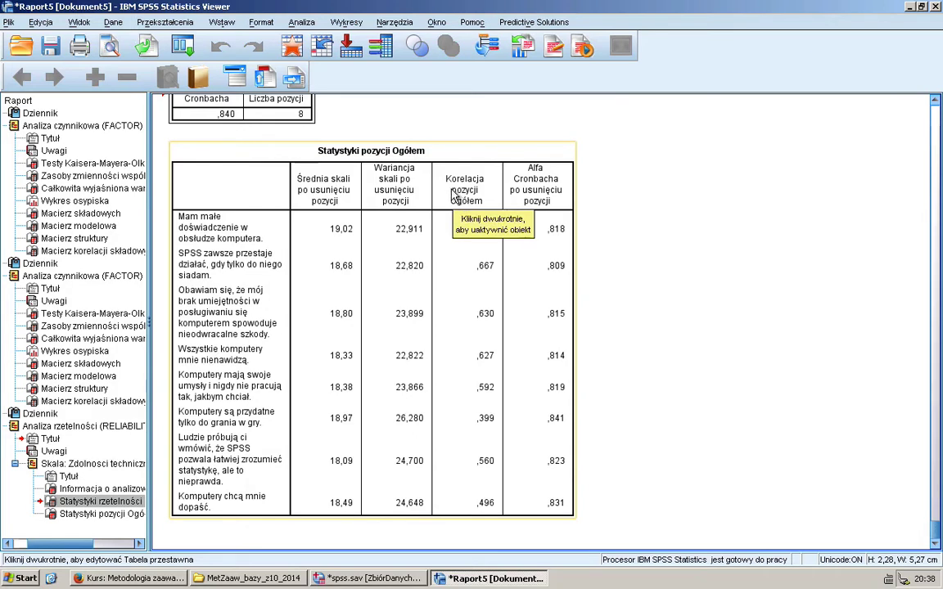
click(676, 166)
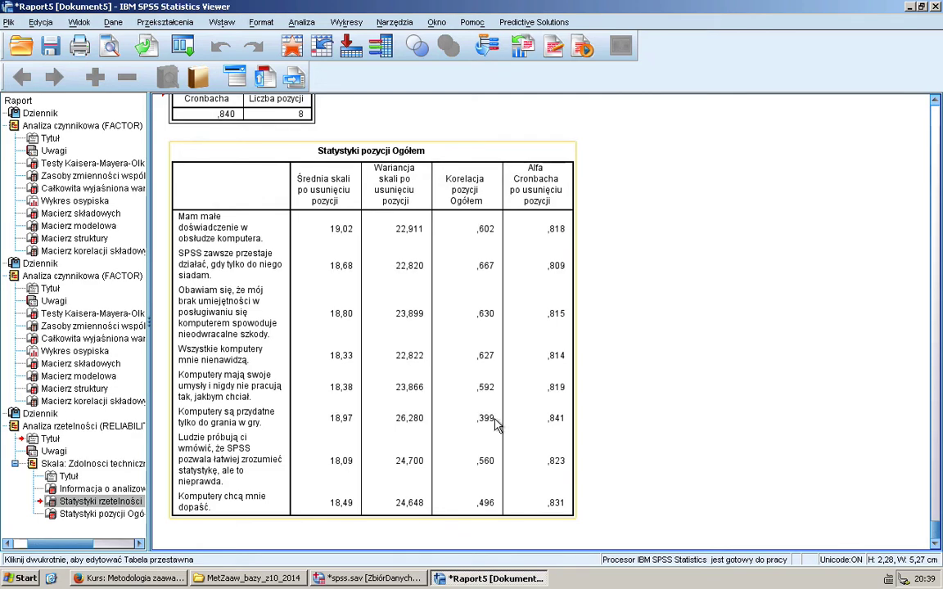
click(620, 348)
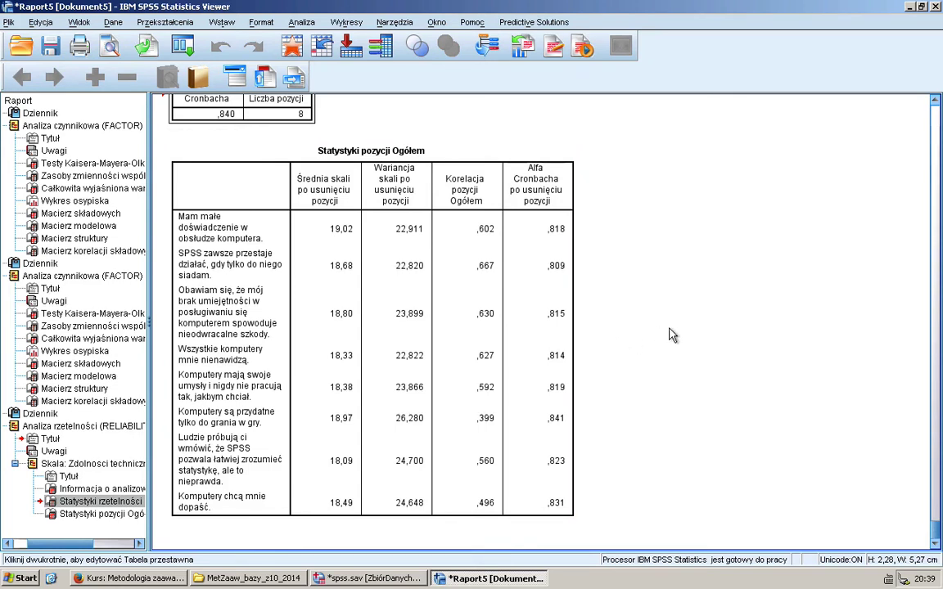